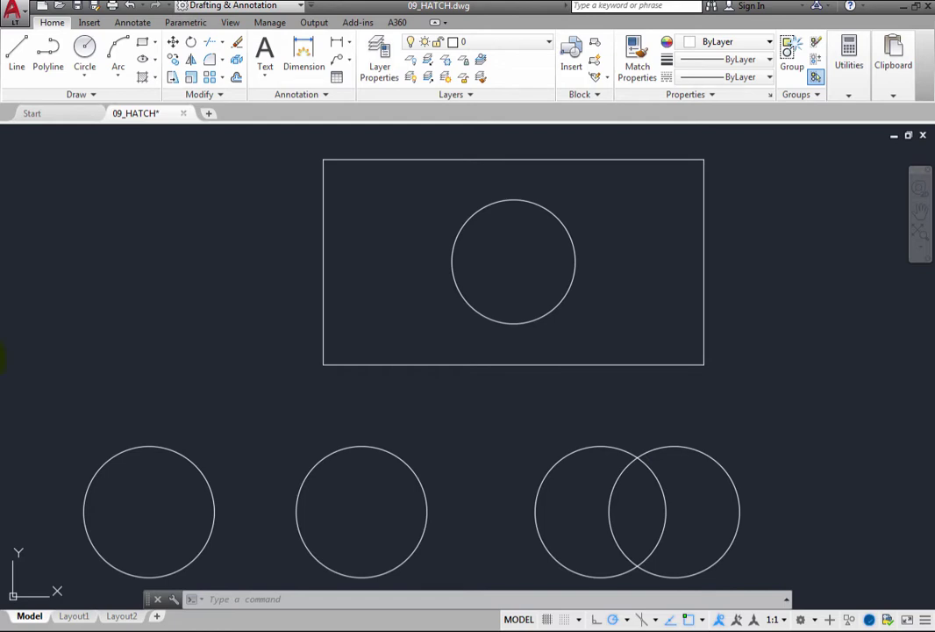
Step: Make HATCH the current layer, then switch the current layer back to 0
left_click(541, 48)
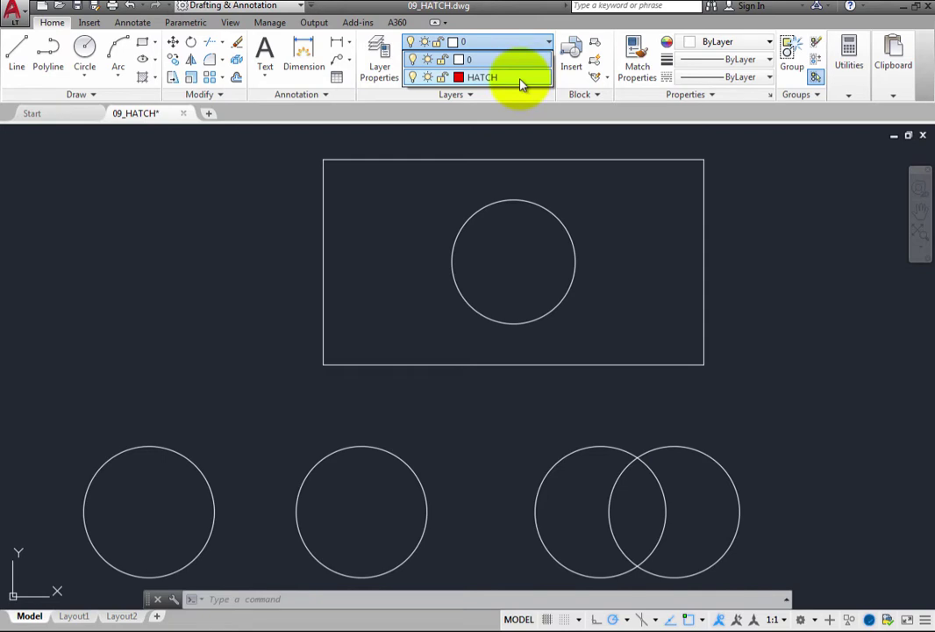
left_click(521, 81)
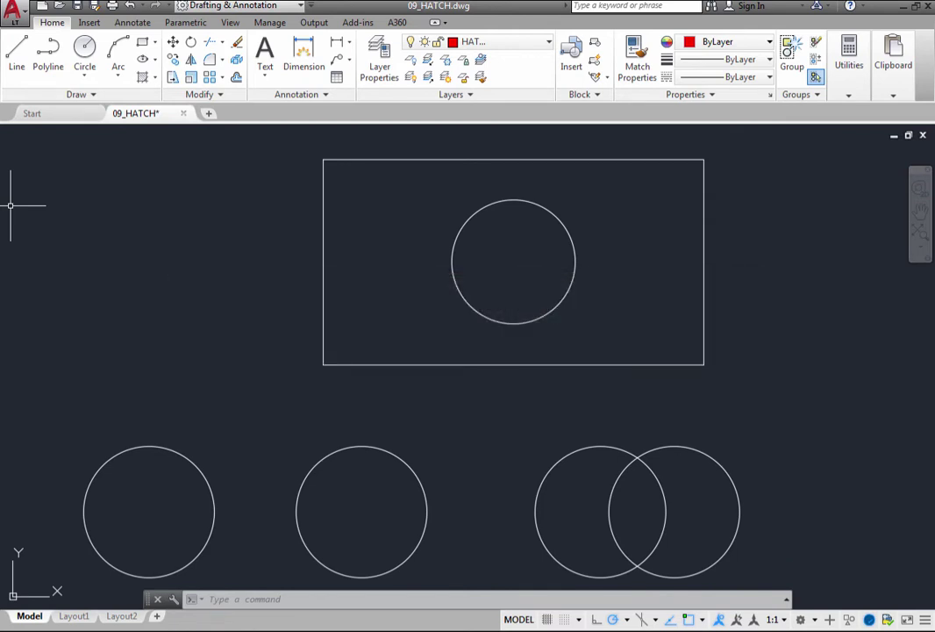
left_click(551, 44)
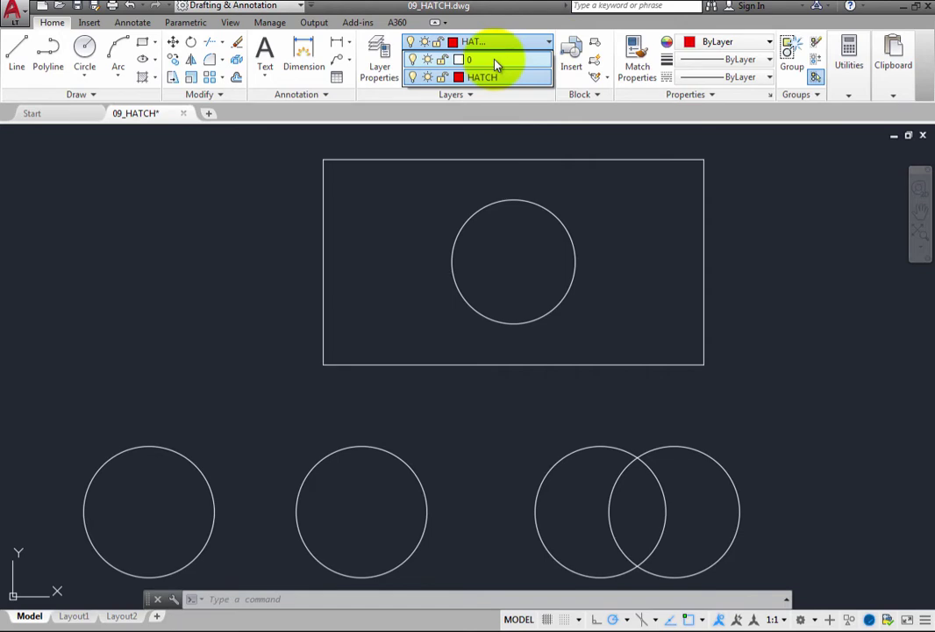
left_click(496, 65)
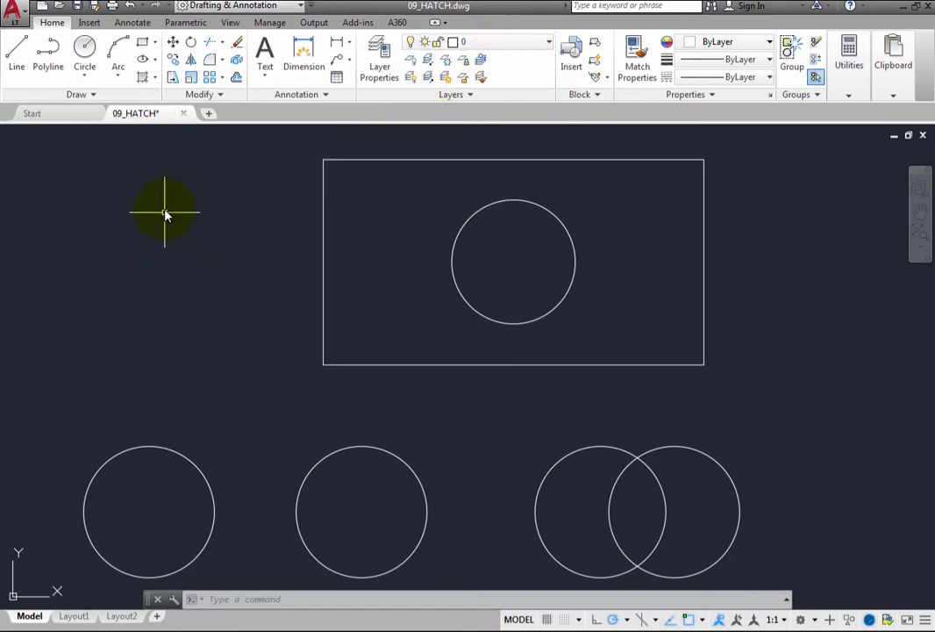
Step: Start a new hatch and set its Hatch Layer Override to HATCH
left_click(143, 78)
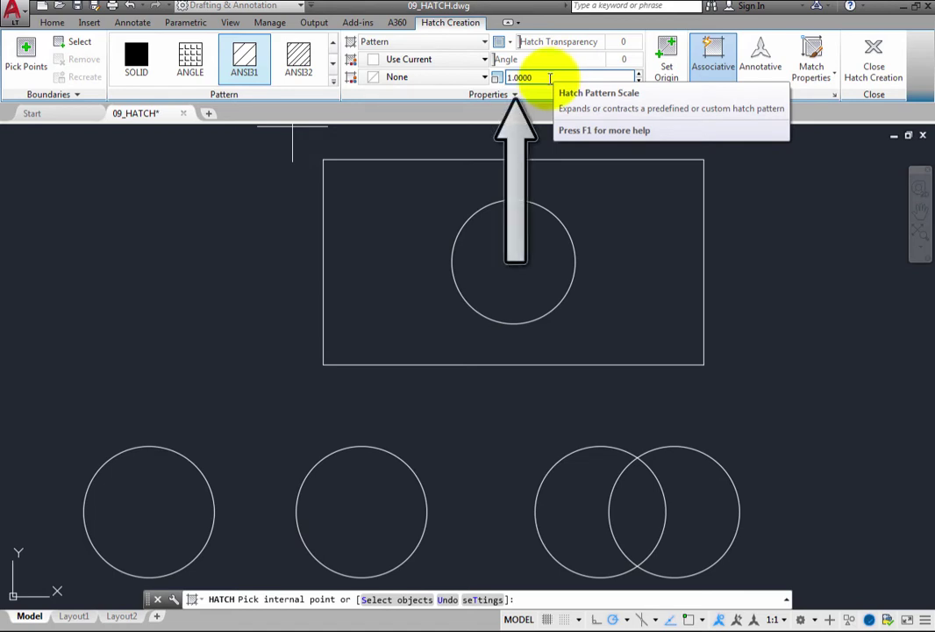
left_click(514, 95)
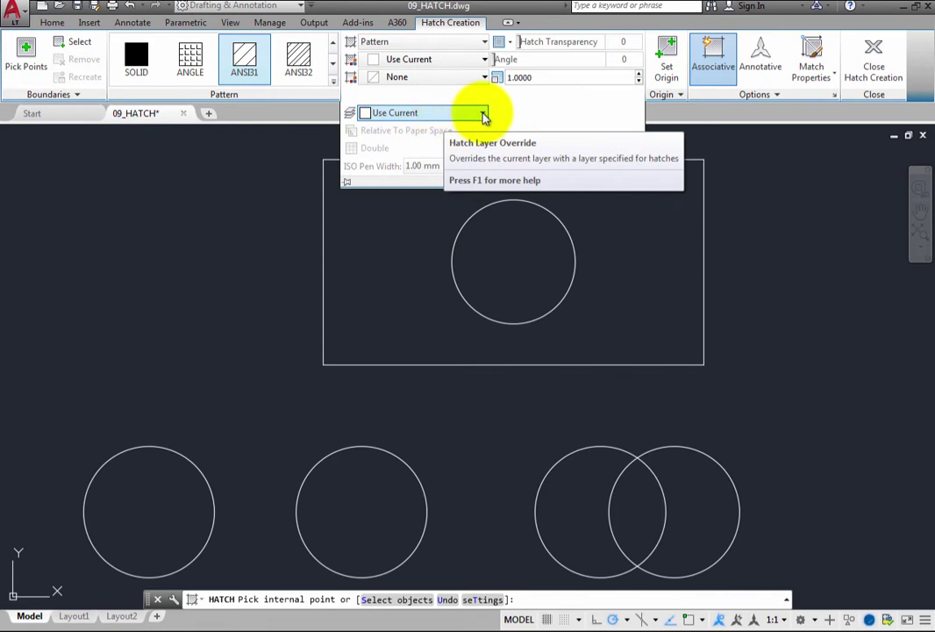
left_click(482, 114)
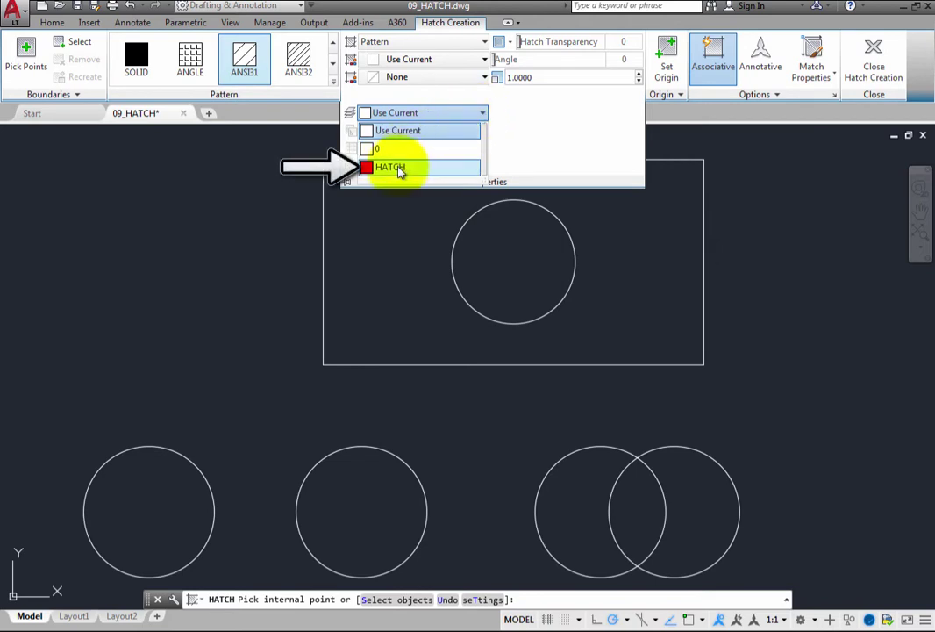
left_click(397, 170)
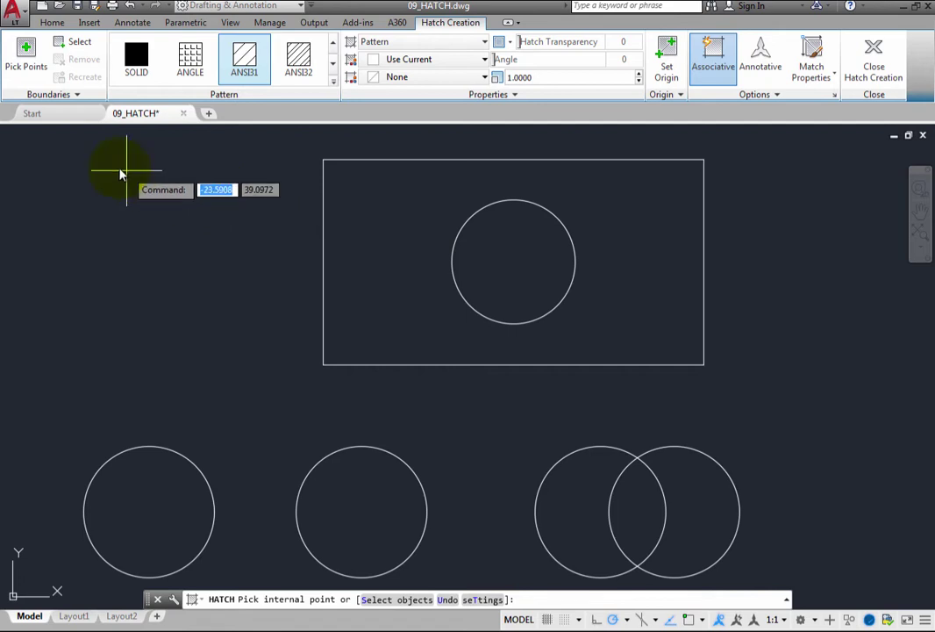
left_click(26, 54)
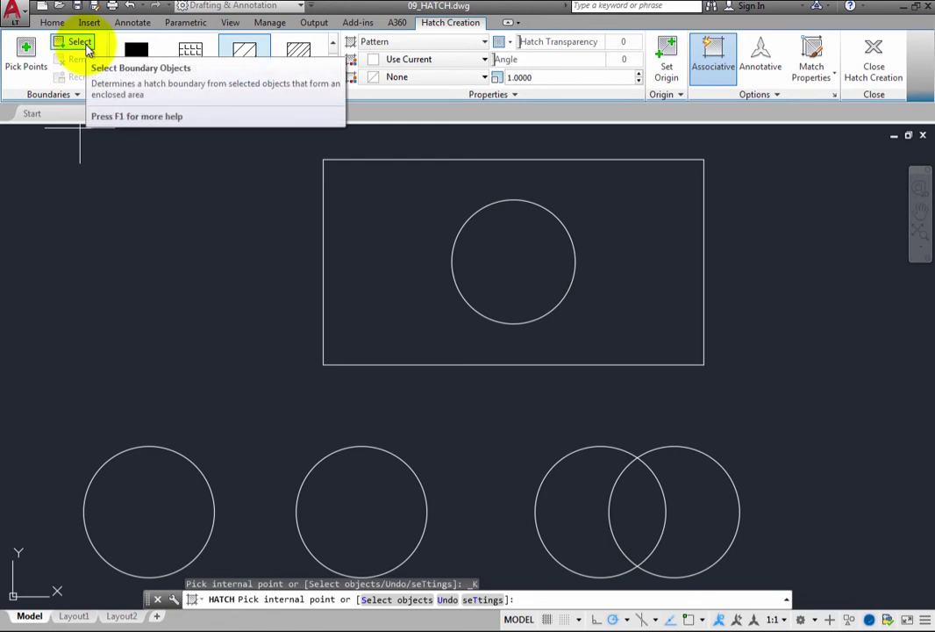
left_click(28, 63)
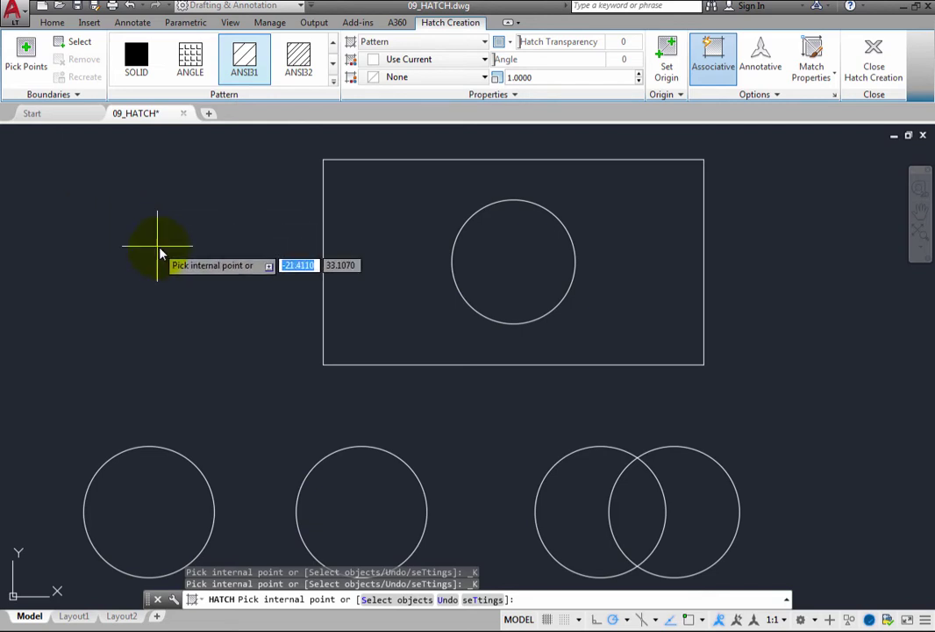
mouse_move(157, 482)
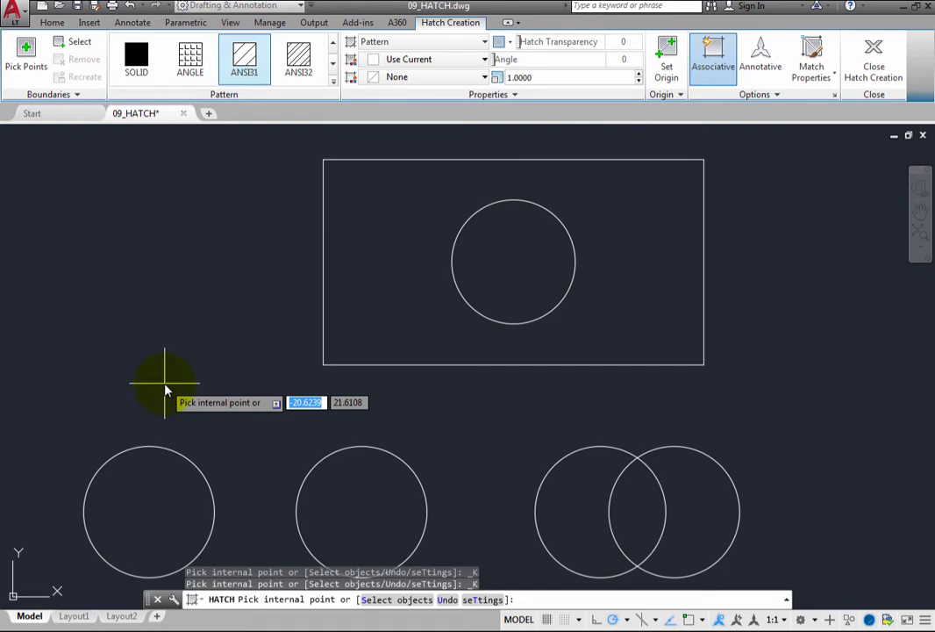
Step: Hatch inside the lower-left circle with the ANSI32 pattern at scale 3
left_click(147, 480)
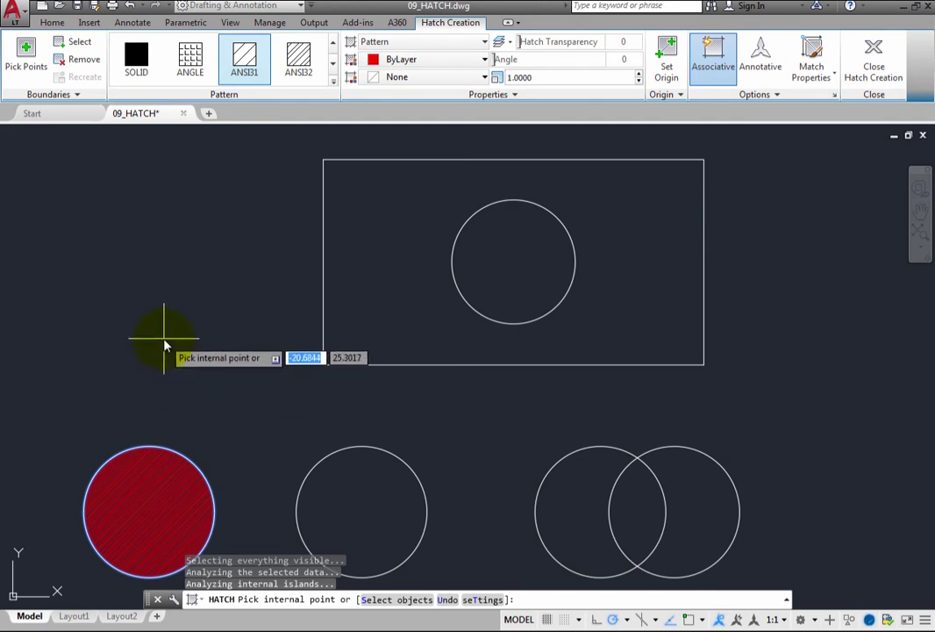
left_click(537, 77)
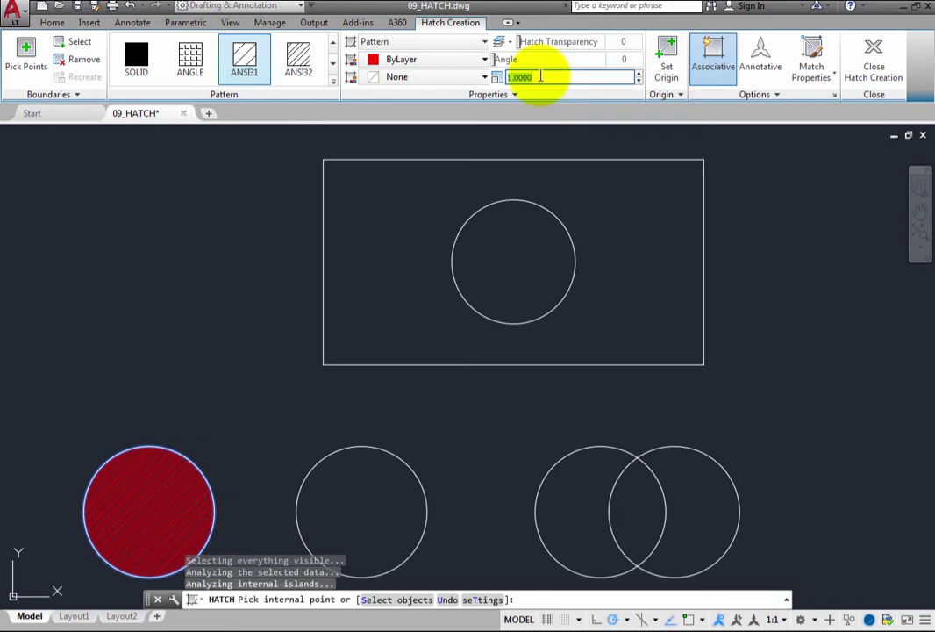
type("3")
key("Return")
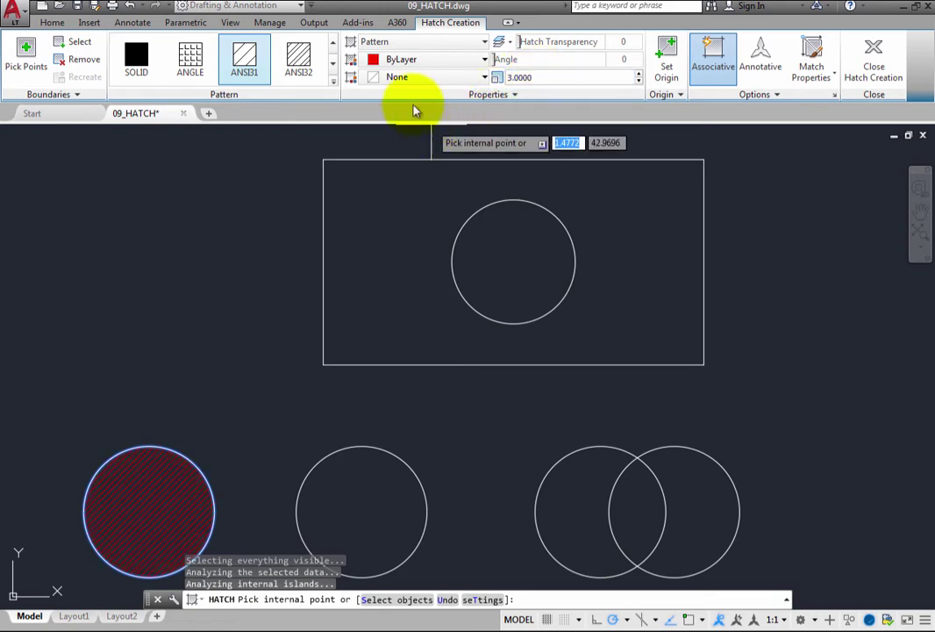
left_click(292, 60)
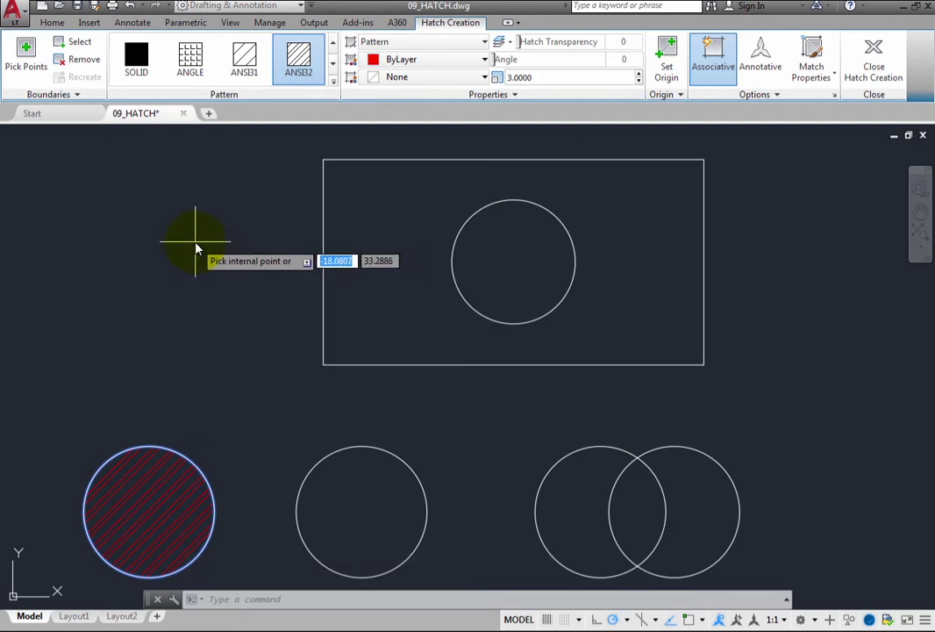
Step: Undo the lower-left circle's hatch, hatch the middle circle instead, and close hatch creation
key("Down")
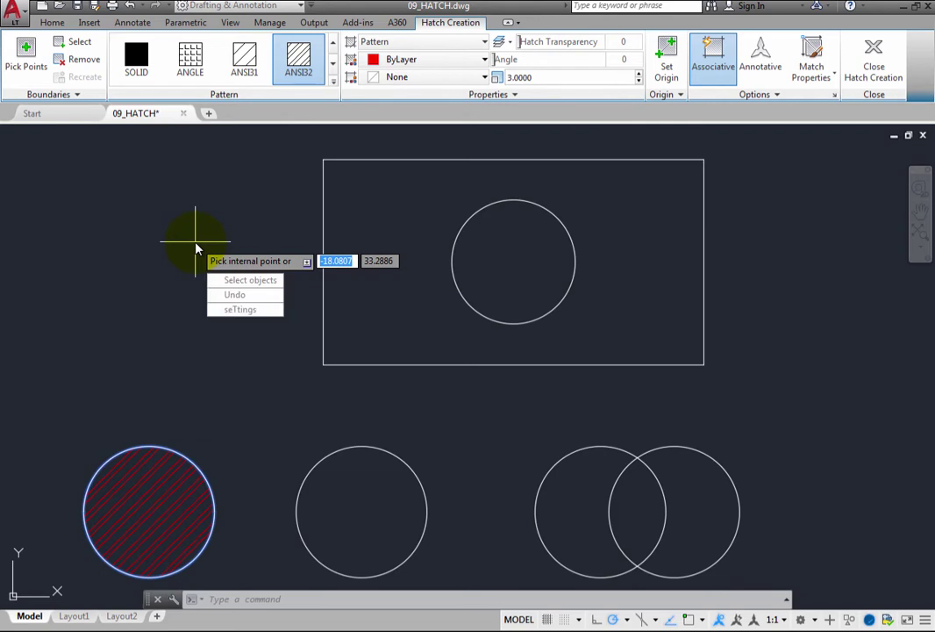
left_click(236, 296)
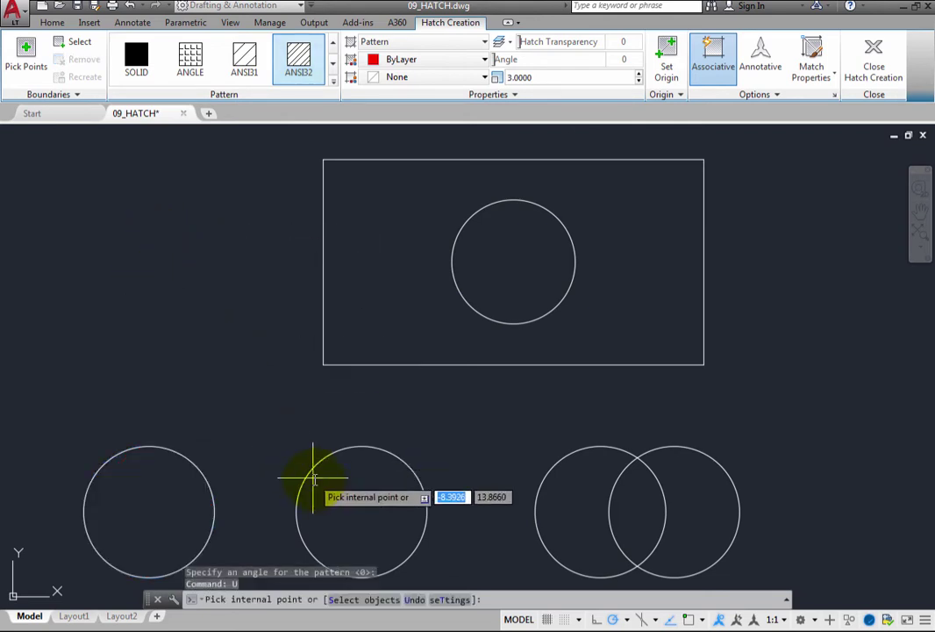
left_click(334, 485)
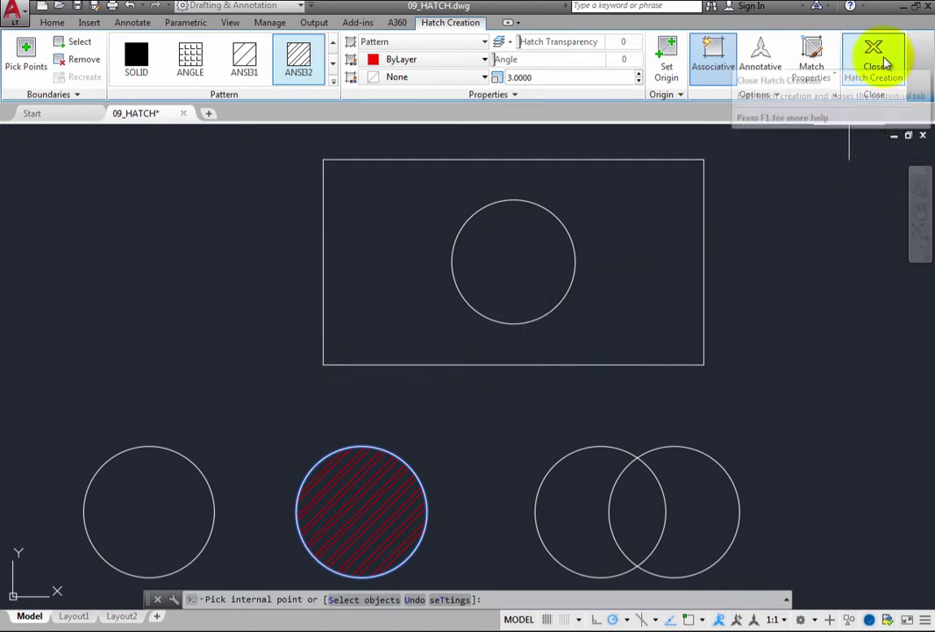
key("Return")
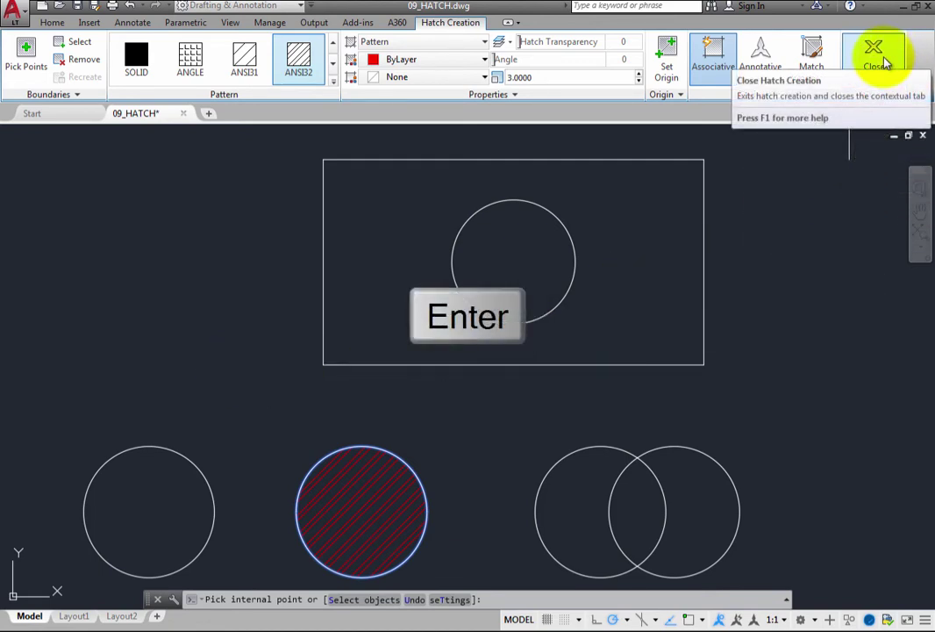
left_click(884, 62)
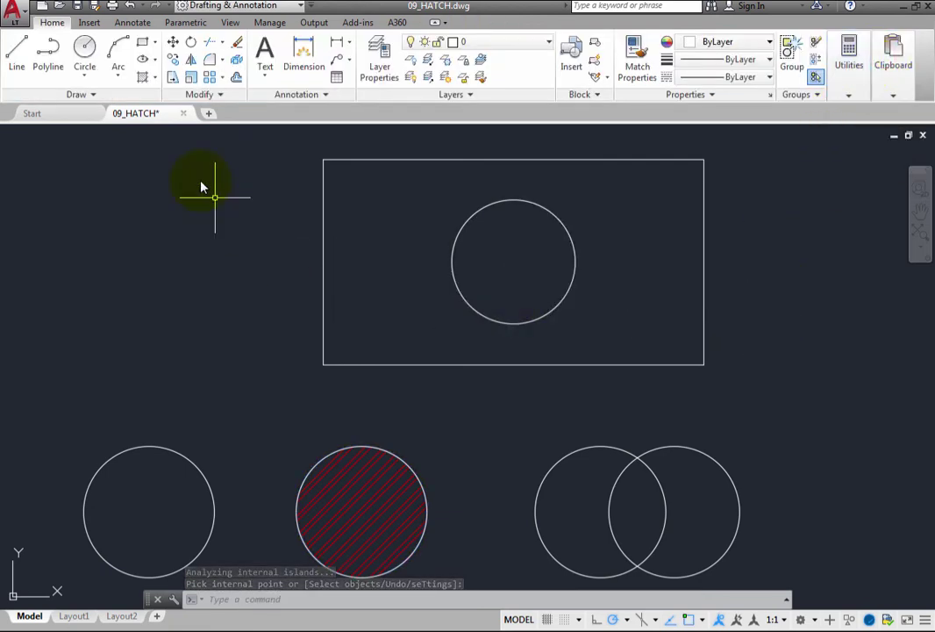
Step: Start another hatch and fill the lens where the two right-hand circles overlap
left_click(144, 77)
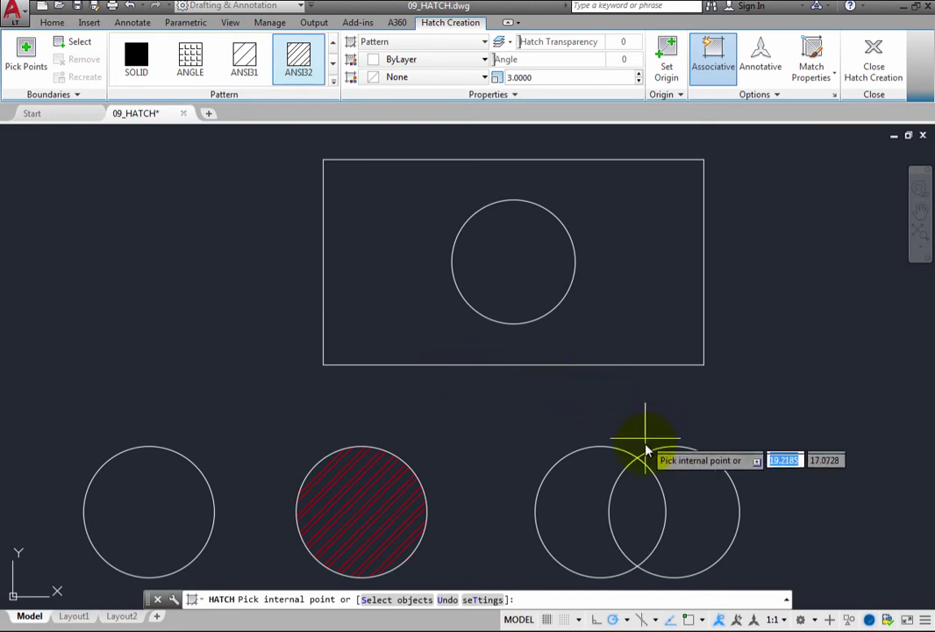
left_click(638, 510)
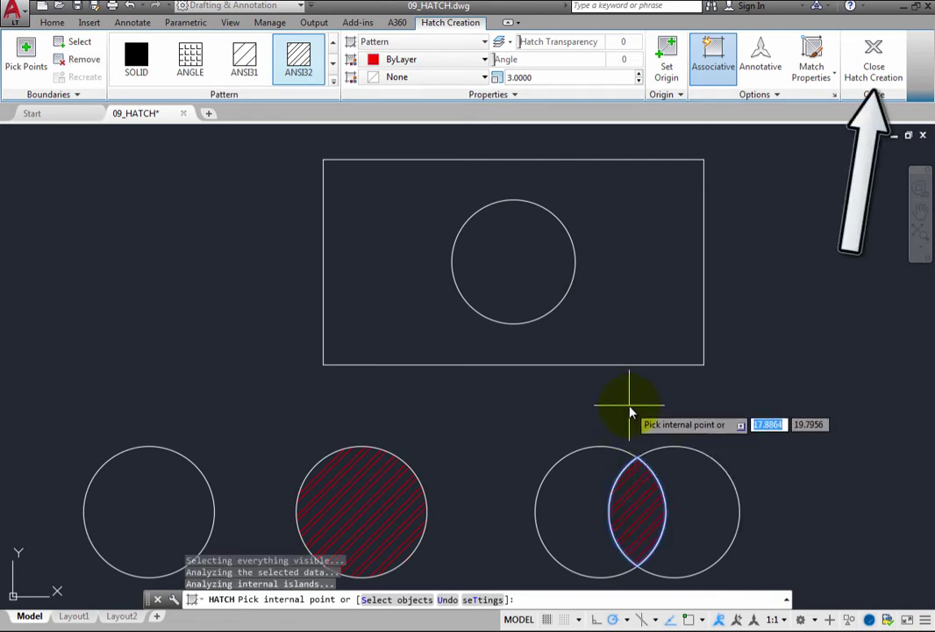
key("Return")
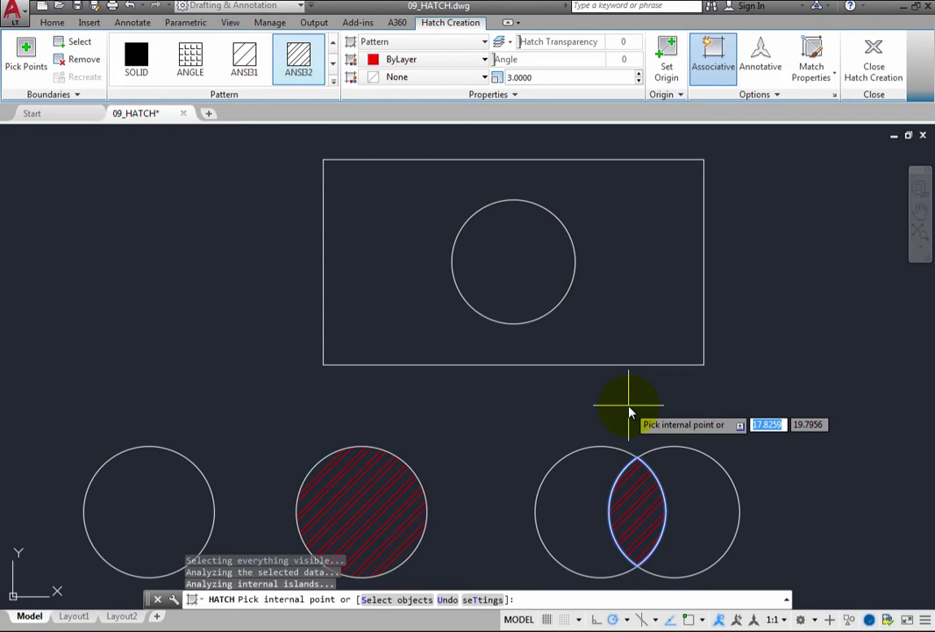
key("Return")
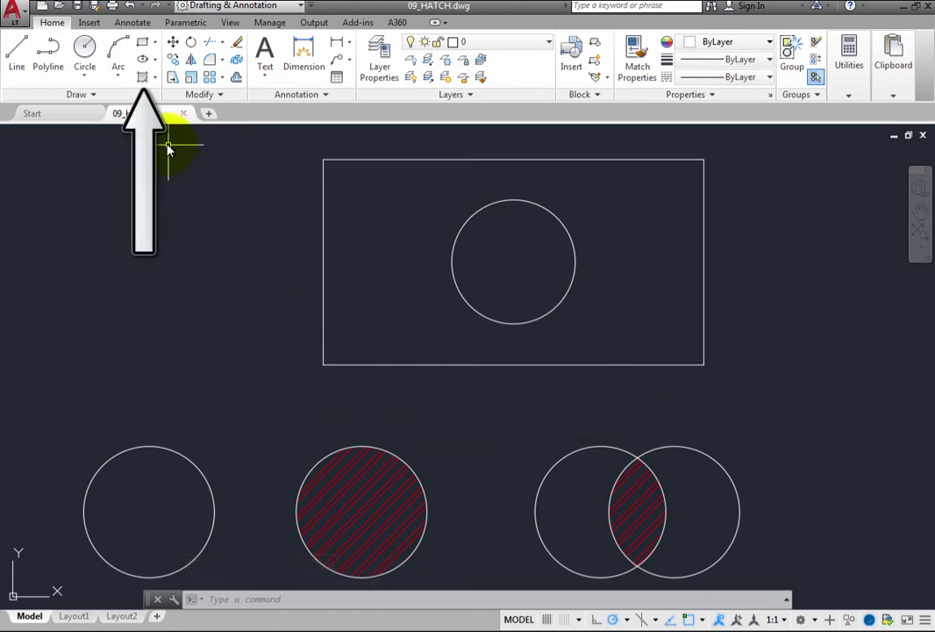
Step: Start a new hatch and select the upper rectangle as its boundary object
left_click(144, 78)
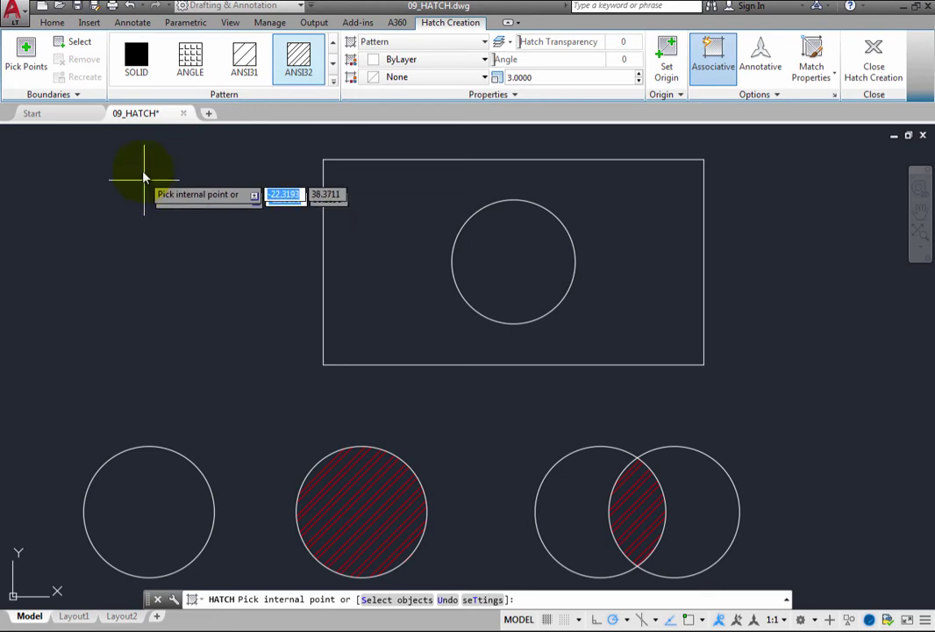
left_click(70, 44)
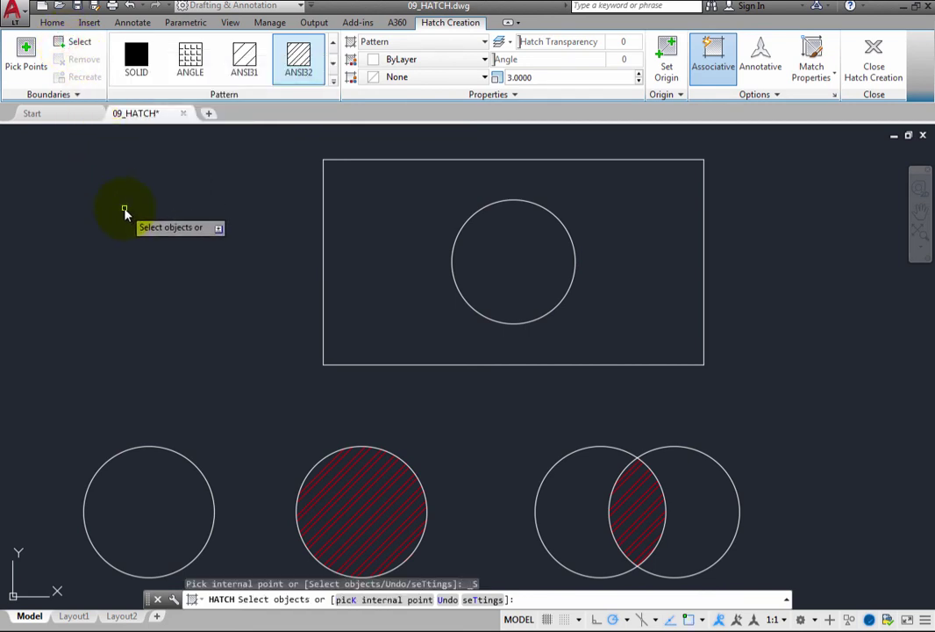
left_click(323, 266)
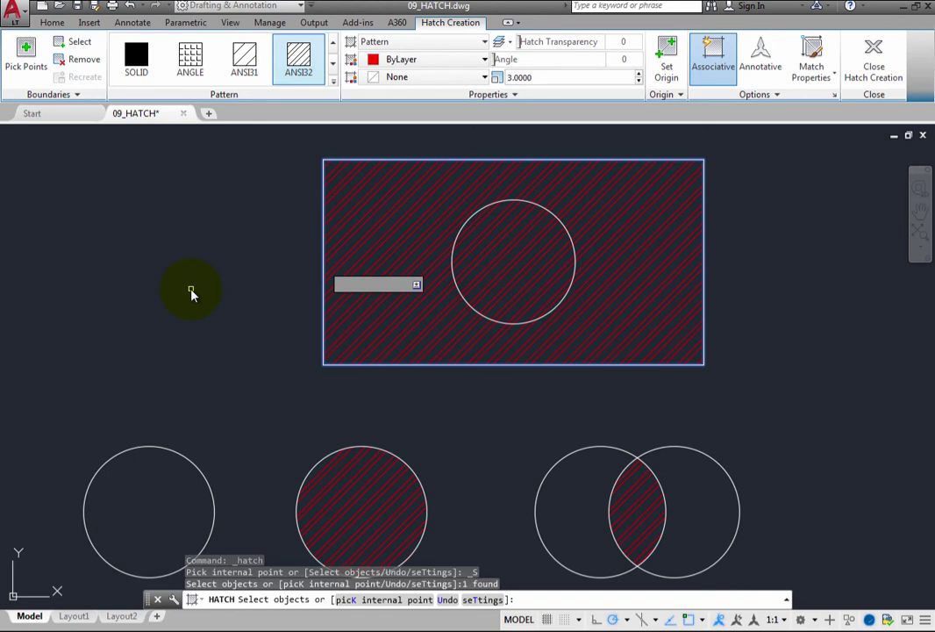
Step: Change the rectangle's hatch to ANSI31 at scale 5 and add the inner circle as an island
left_click(246, 60)
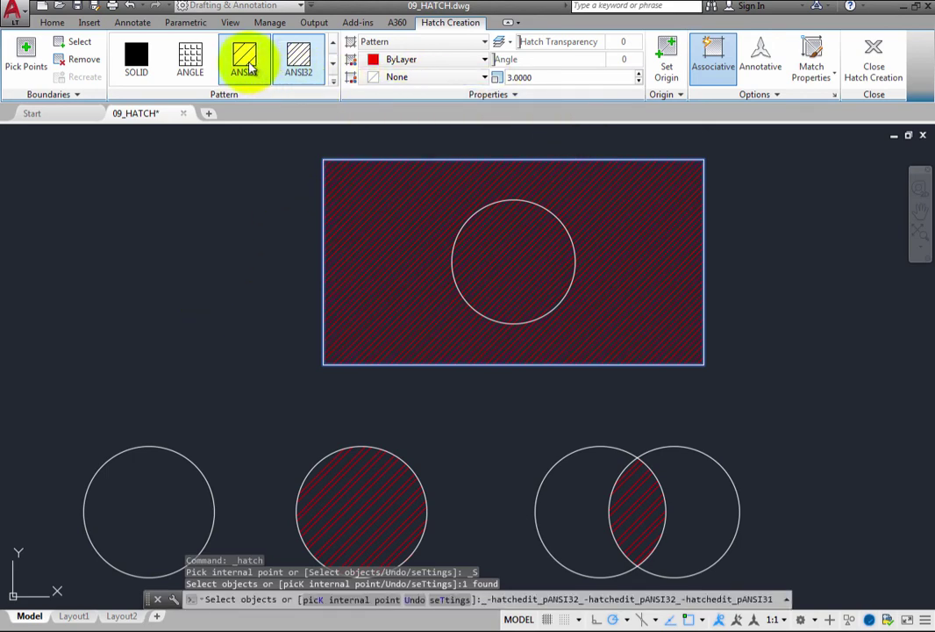
left_click(561, 78)
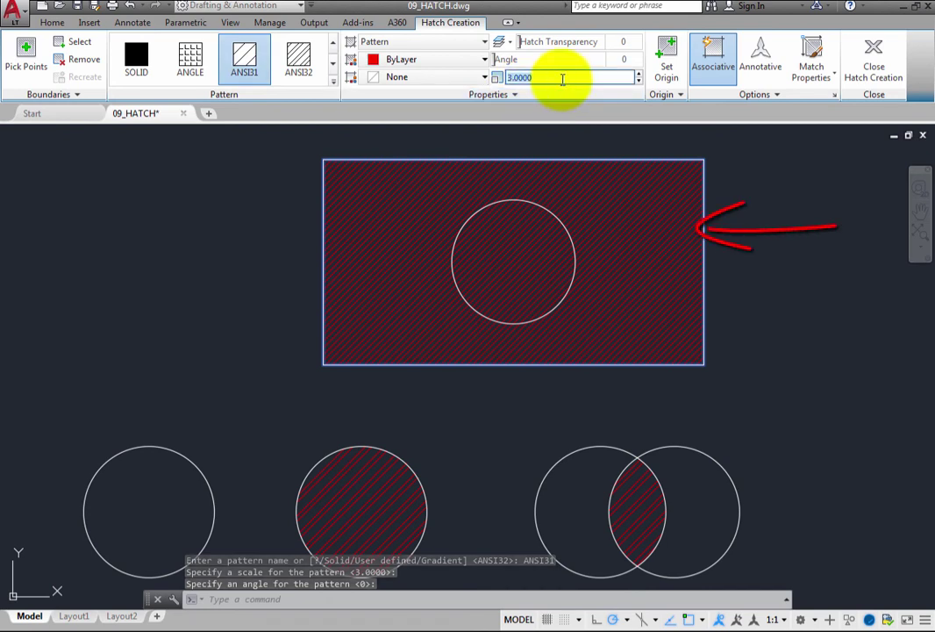
type("5")
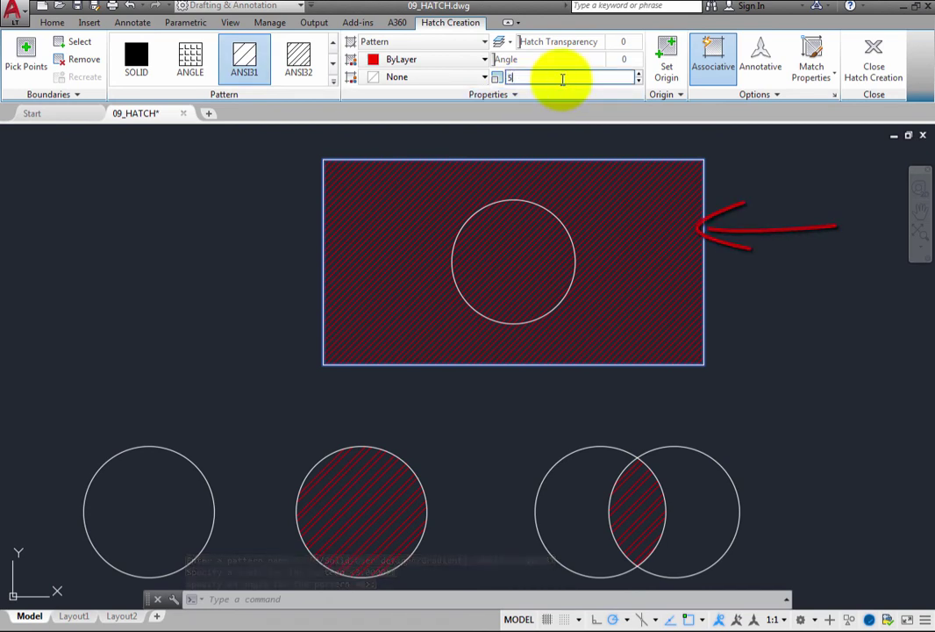
key("Return")
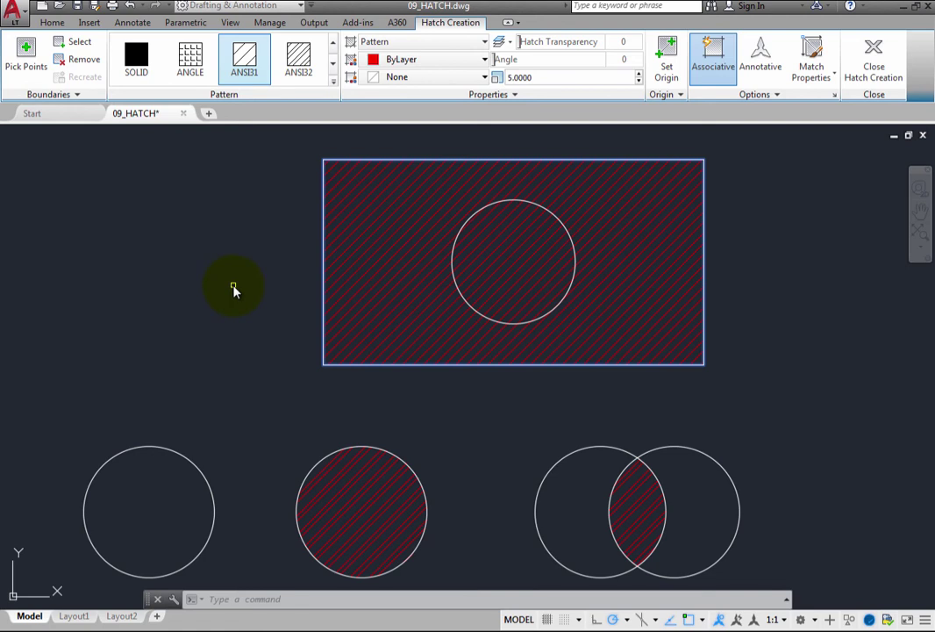
left_click(494, 208)
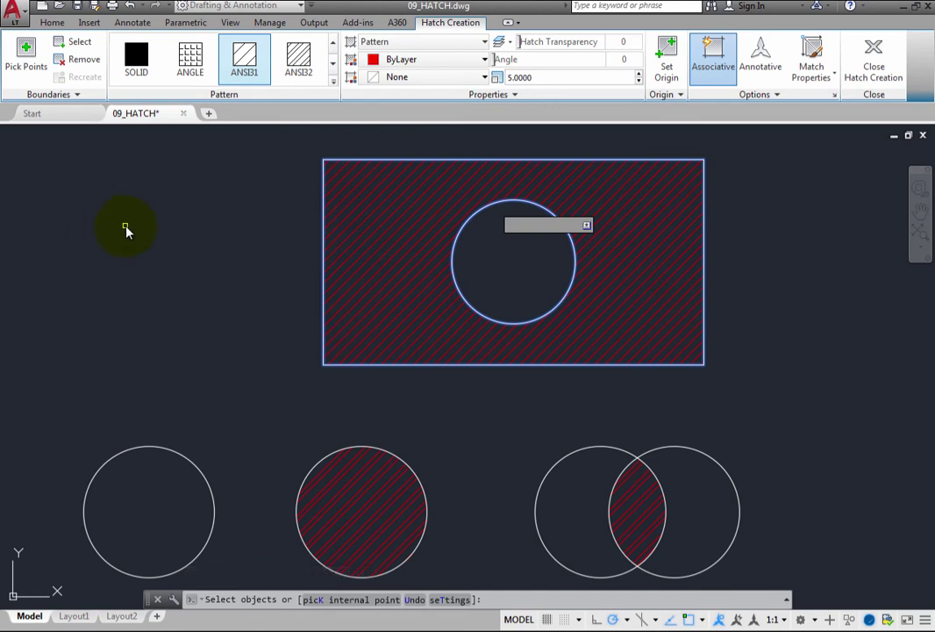
Step: Commit the rectangle's ANSI31 hatch, then select the finished hatch
left_click(880, 65)
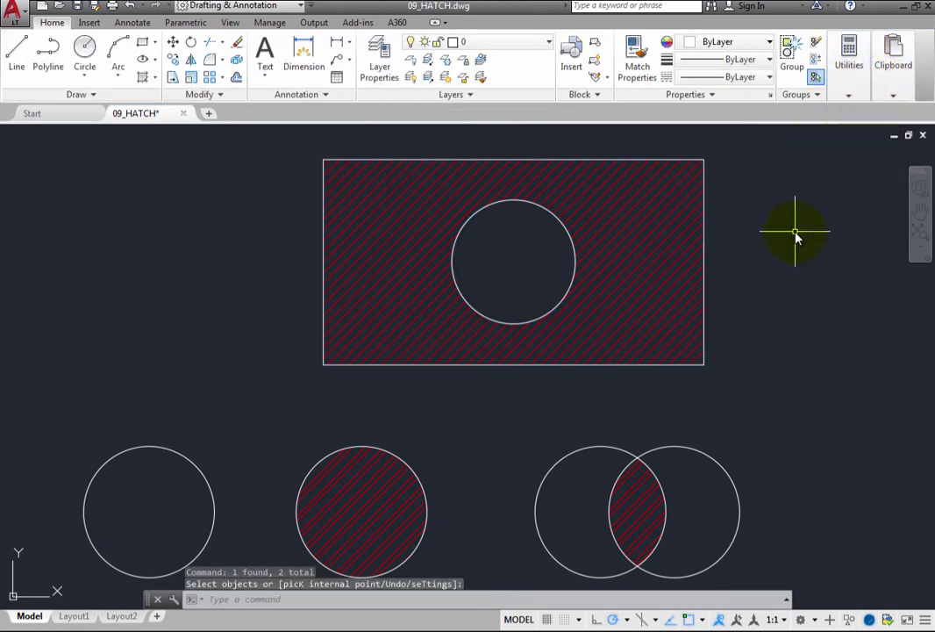
left_click(650, 219)
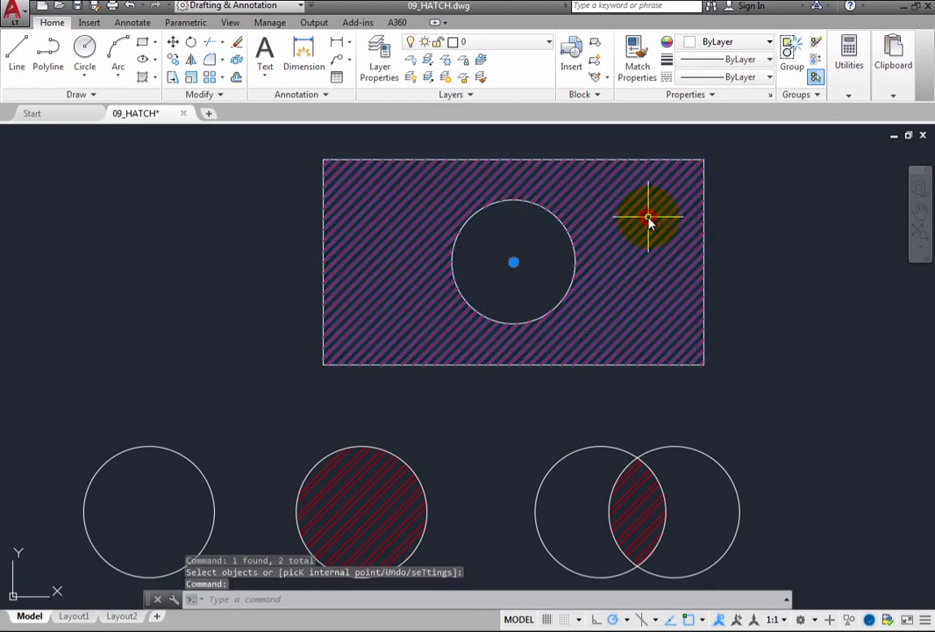
Step: Erase the selected rectangle hatch and start a new ANSI31 hatch at scale 5
mouse_move(647, 221)
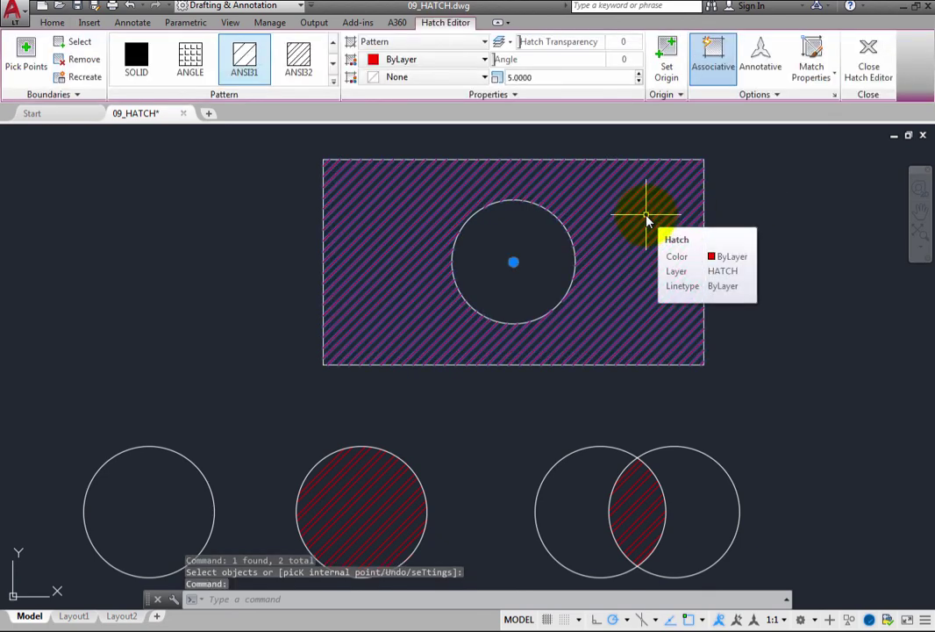
key("Delete")
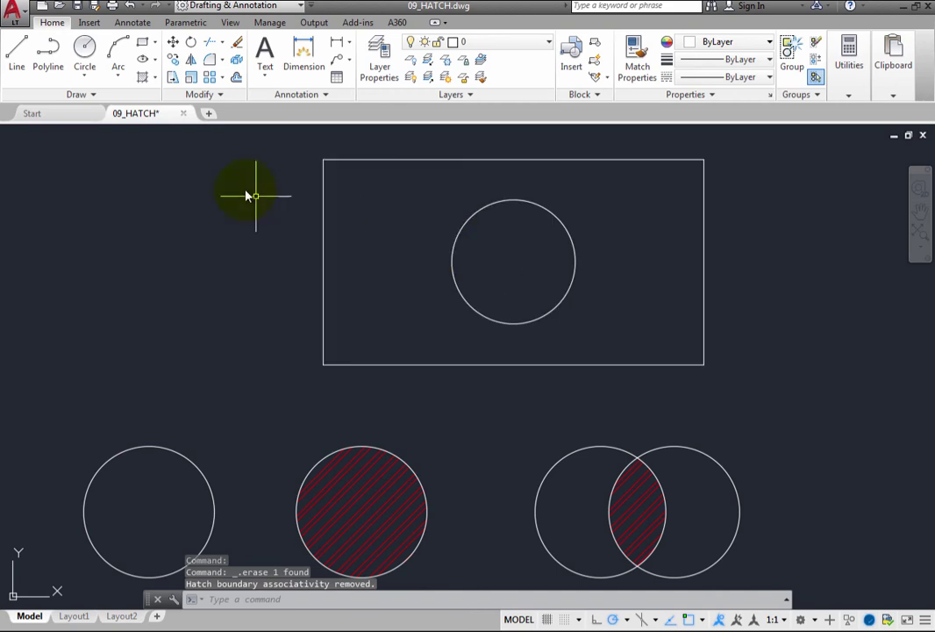
left_click(141, 77)
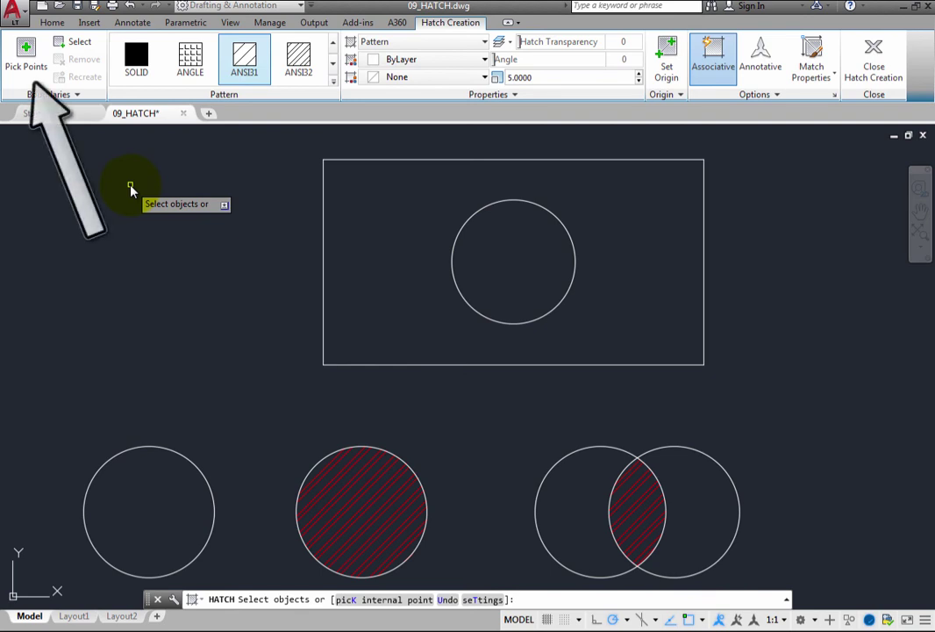
Step: Hatch the area between the rectangle and inner circle with red ANSI31 and commit
left_click(13, 62)
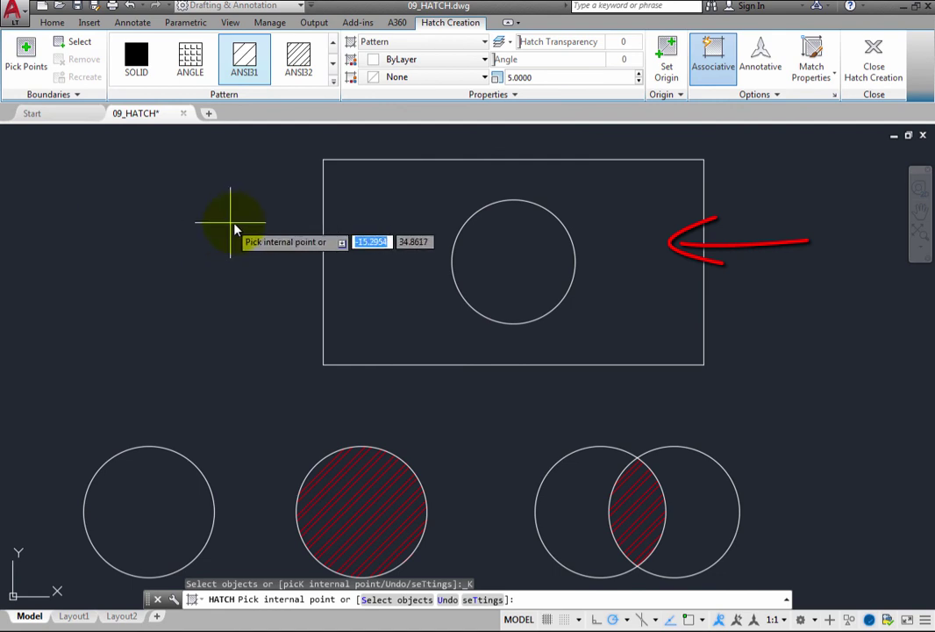
left_click(357, 225)
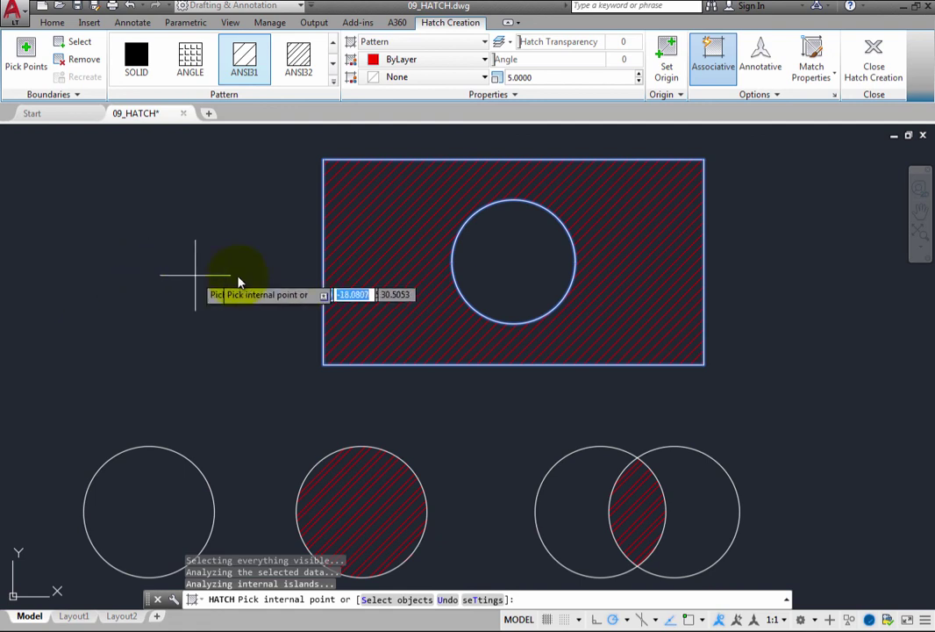
left_click(861, 75)
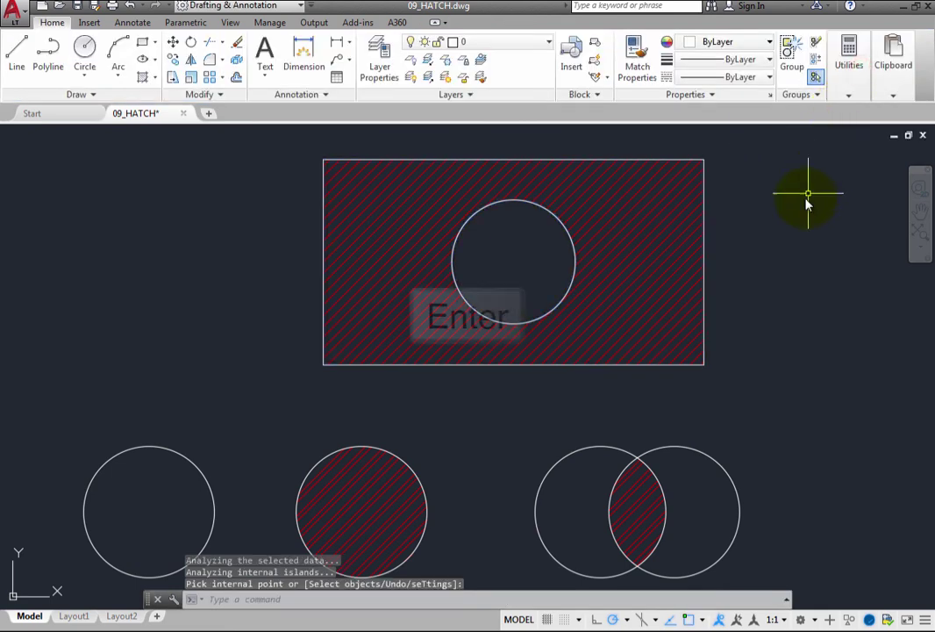